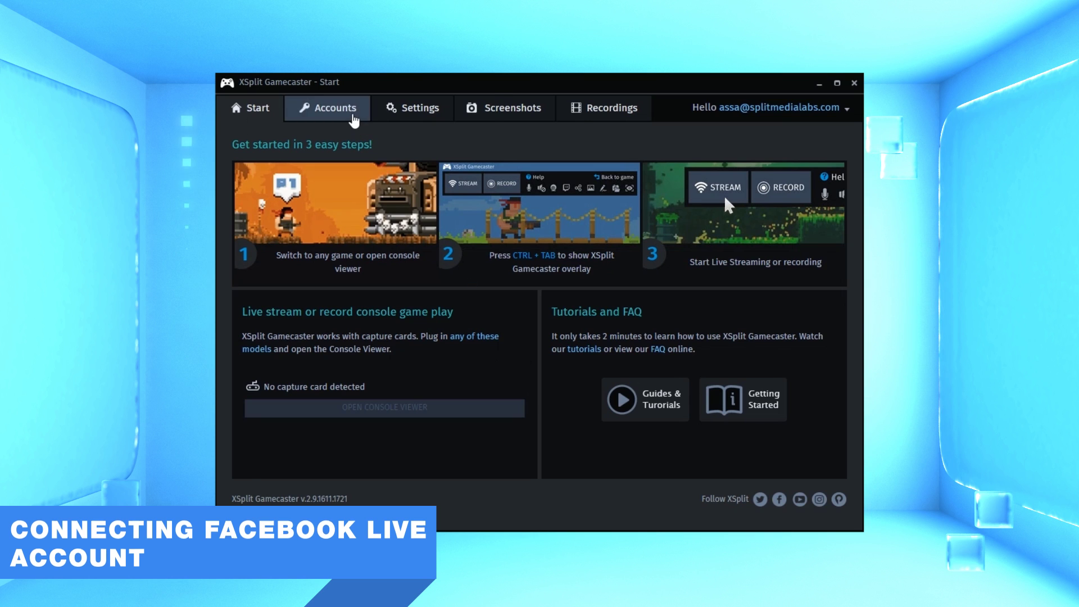
On the Accounts page, replace Twitch with Facebook Live as the streaming service.
click(353, 114)
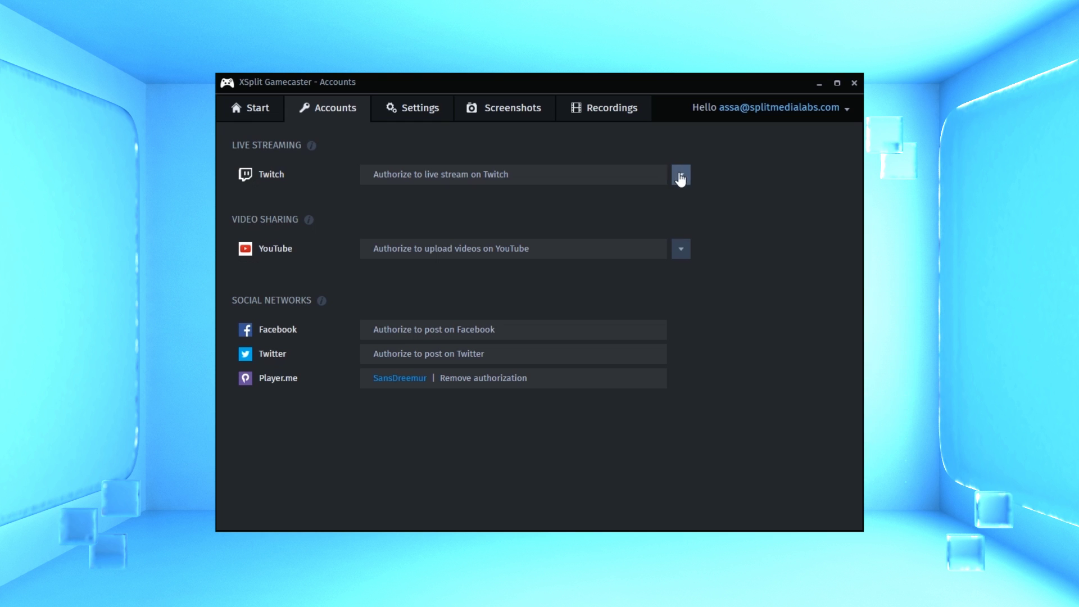
click(680, 177)
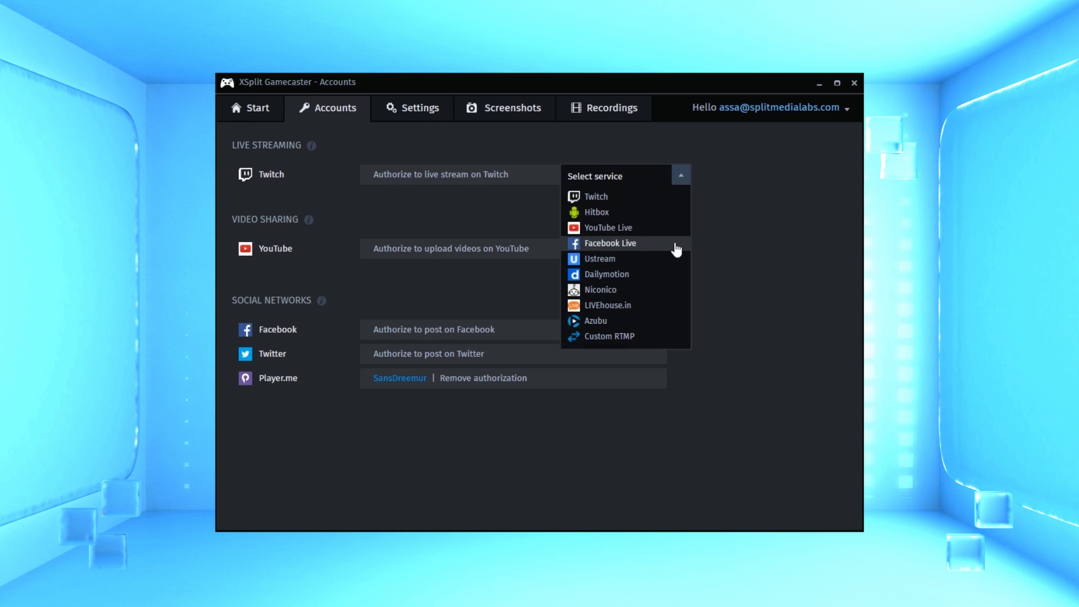
click(667, 249)
Log in with the Facebook account's e-mail and password, with 'Keep me logged in to XSplit' ticked.
click(564, 195)
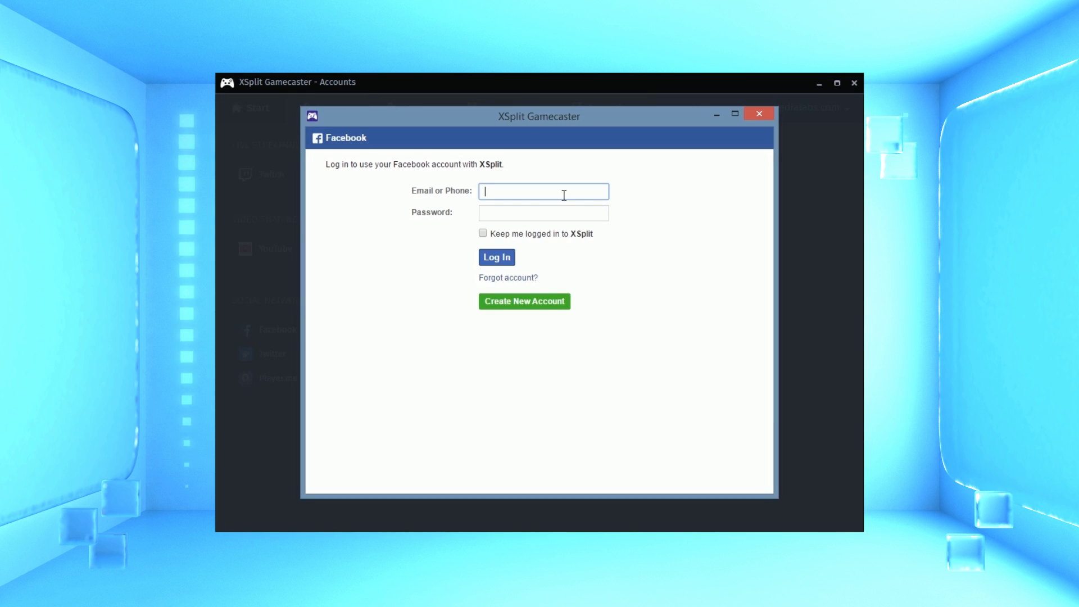
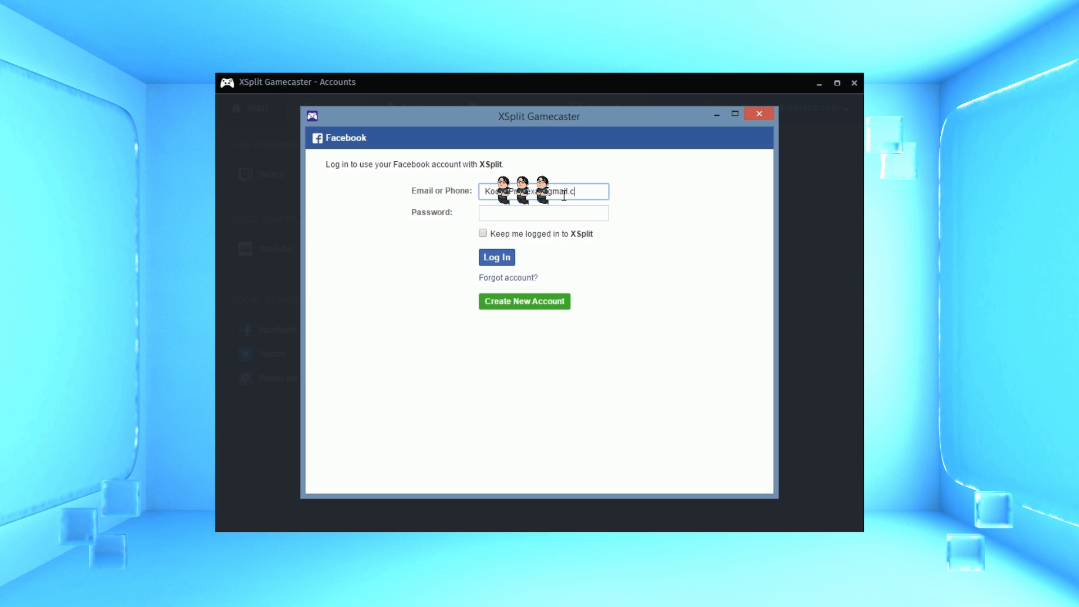
text(*************)
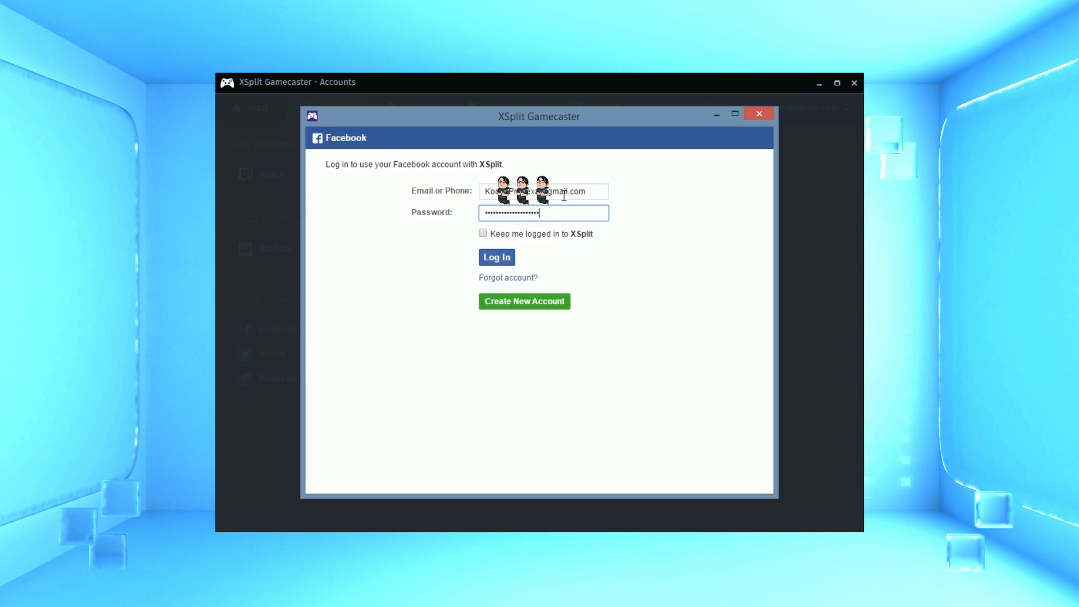
click(482, 233)
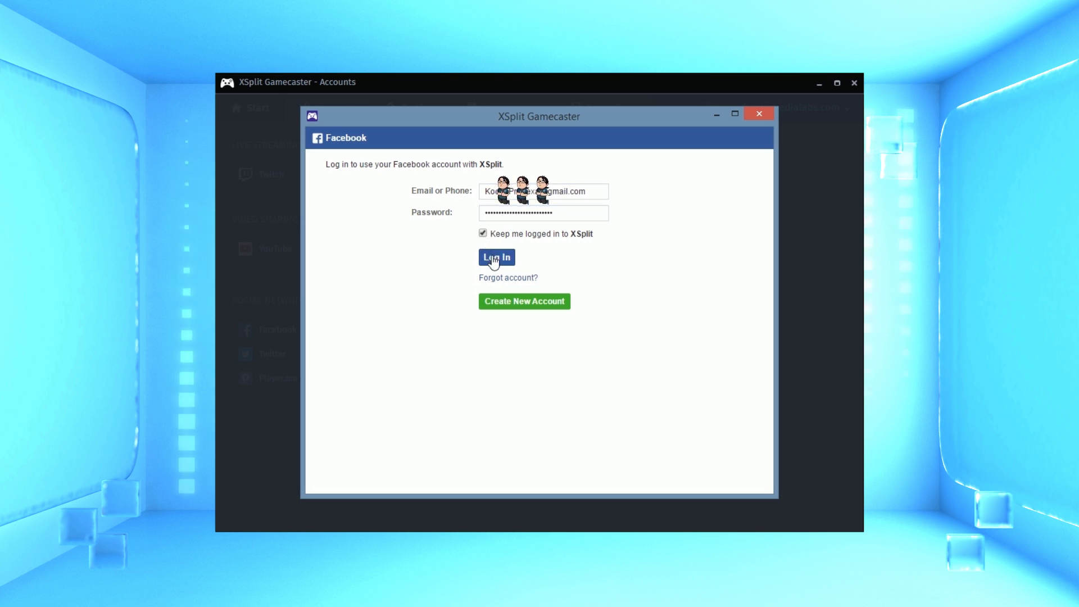
click(495, 257)
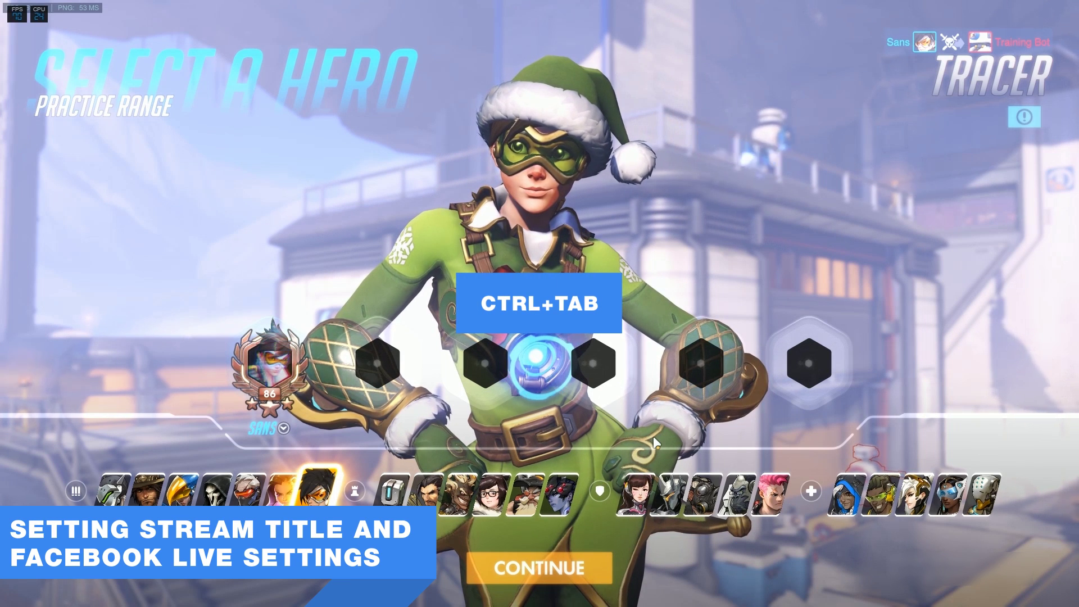
From the Ctrl+Tab overlay, start a Public stream titled 'Playing overwatch', described 'Tracer training.'.
key(ctrl+Tab)
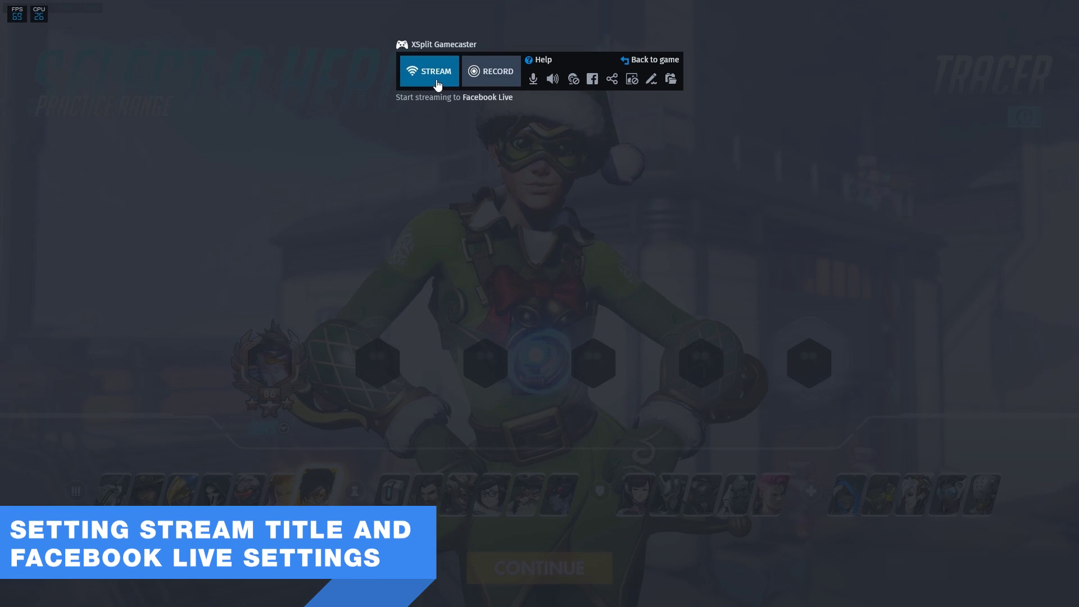
click(437, 84)
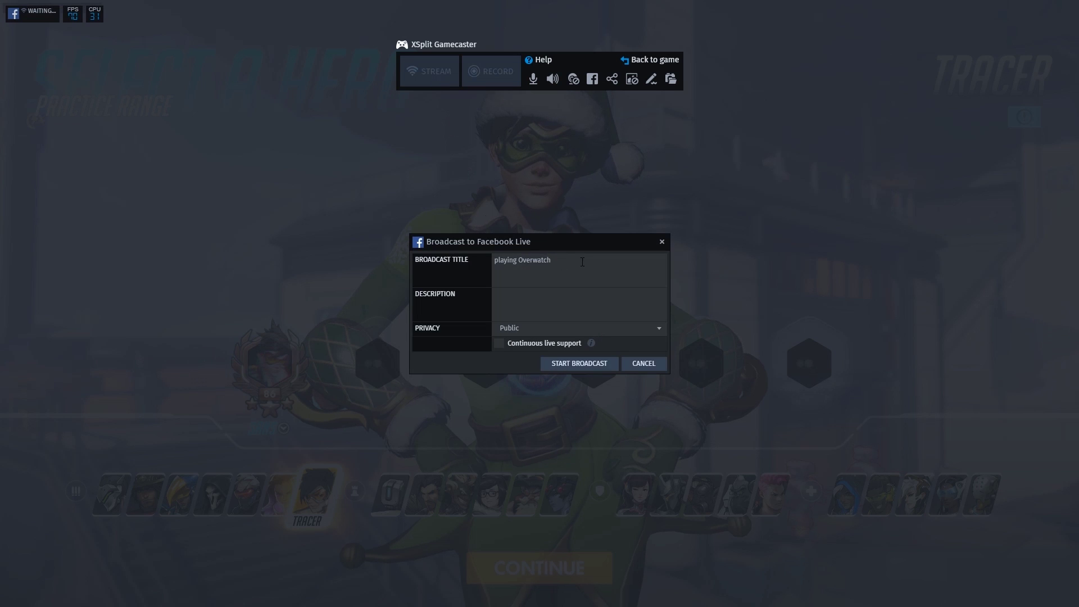
click(622, 259)
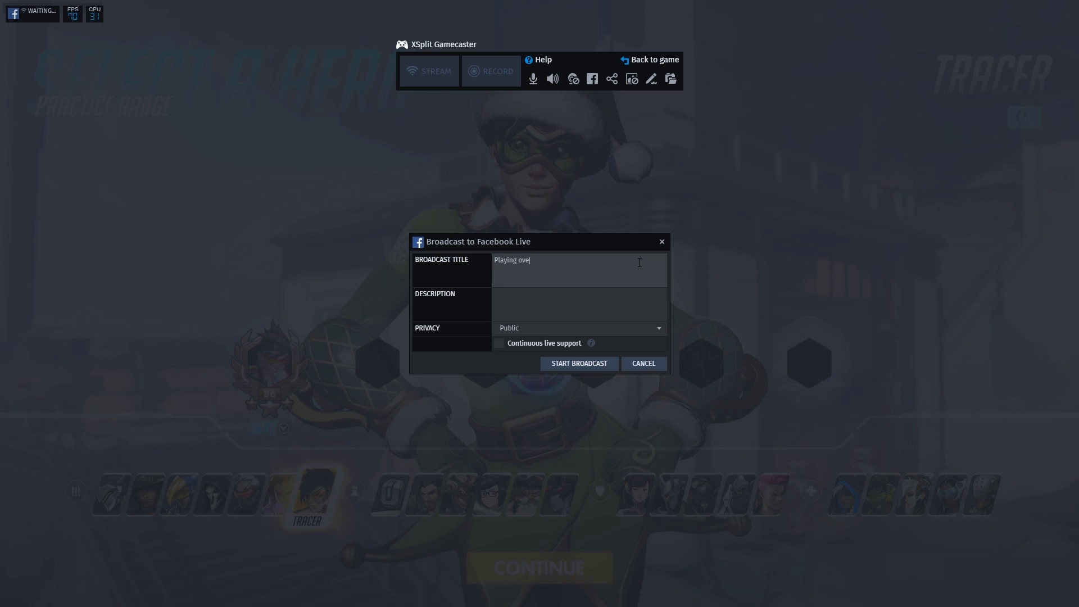
click(626, 308)
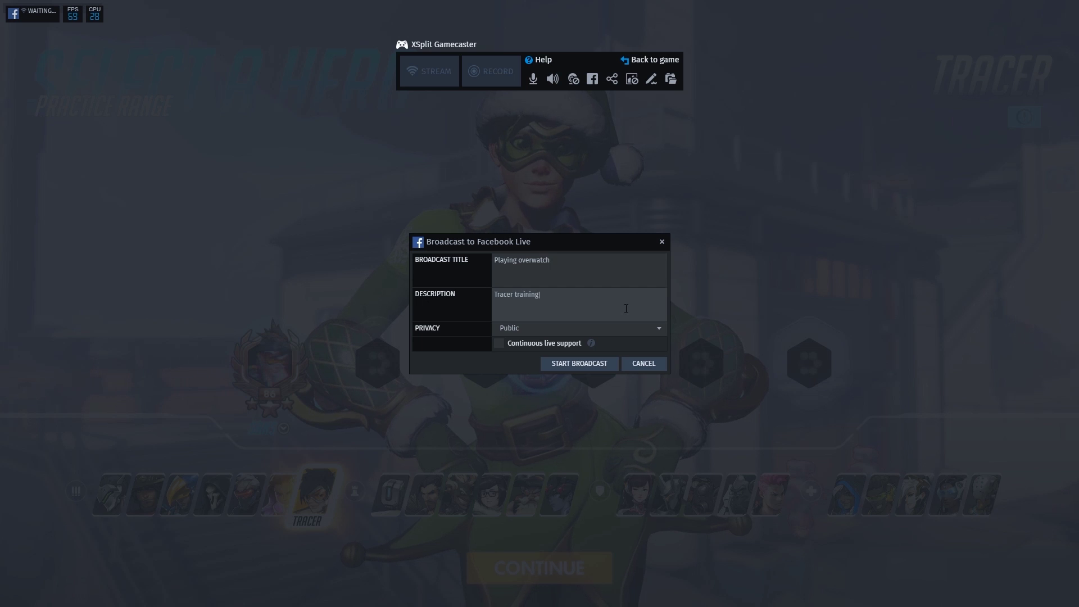
click(595, 334)
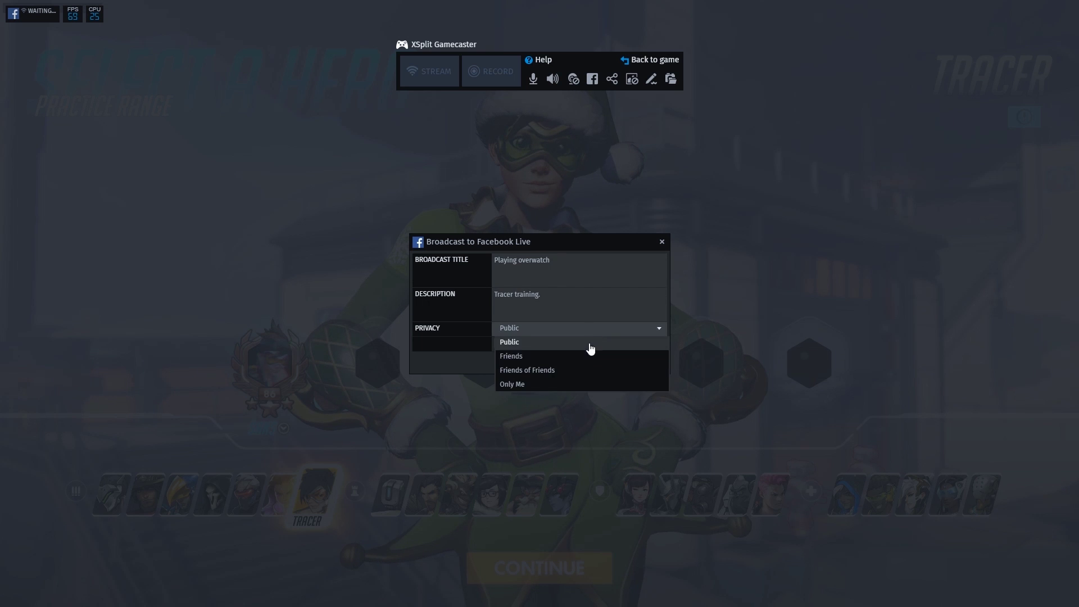
click(585, 341)
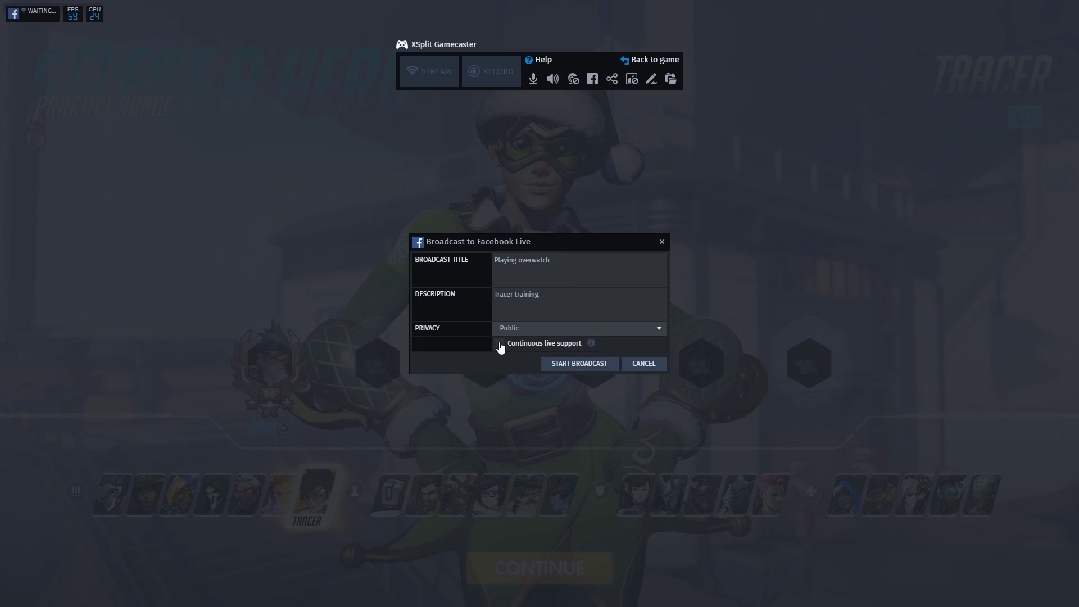
click(577, 363)
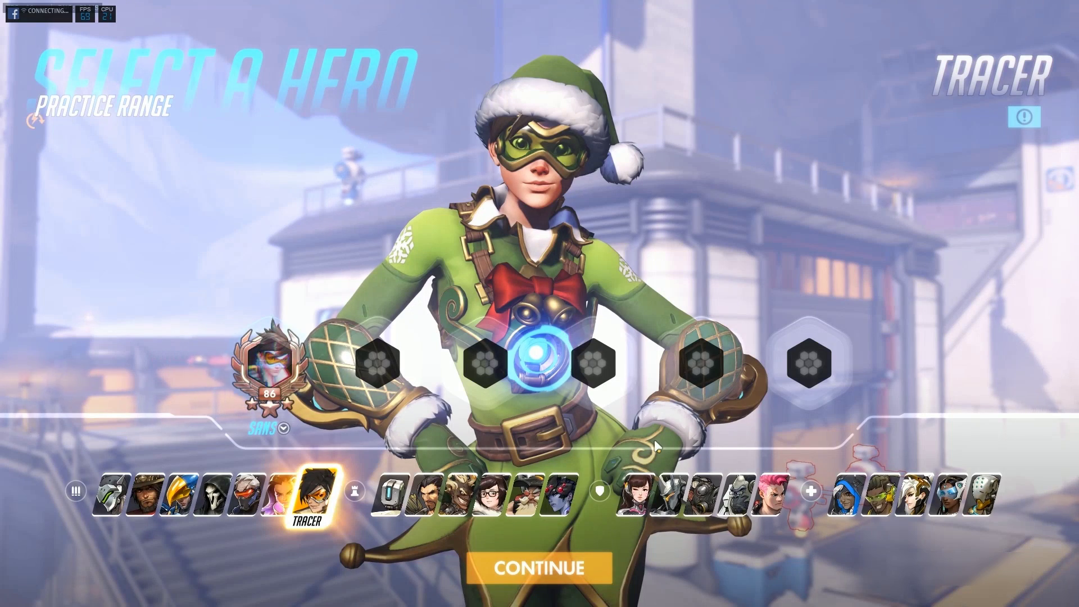
Enter the Practice Range as Tracer, shoot the bots, then reopen the overlay with Ctrl+Tab.
click(538, 568)
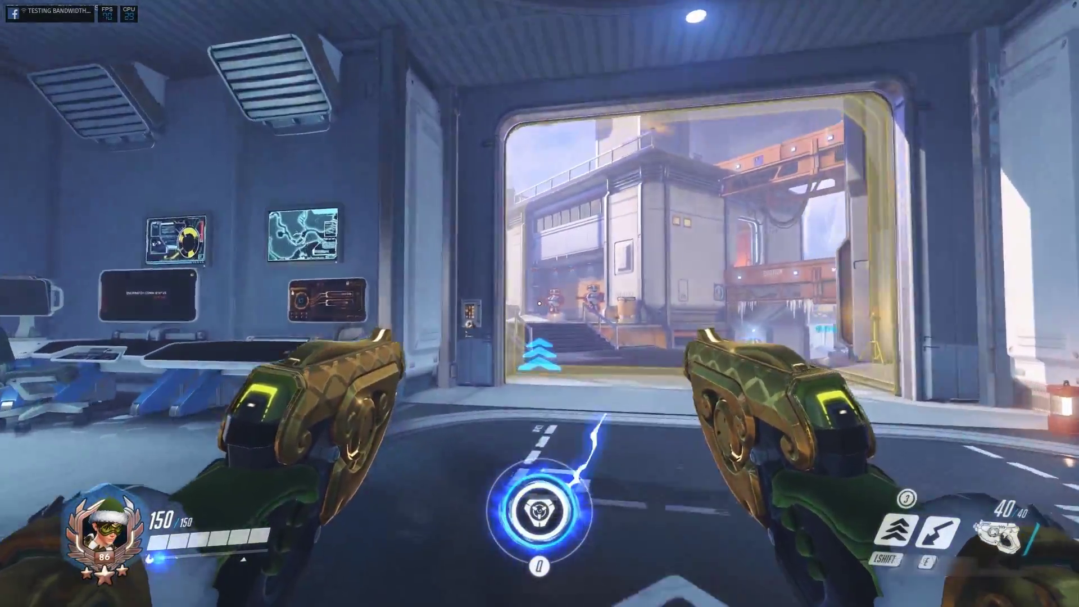
key(shift)
click(539, 303)
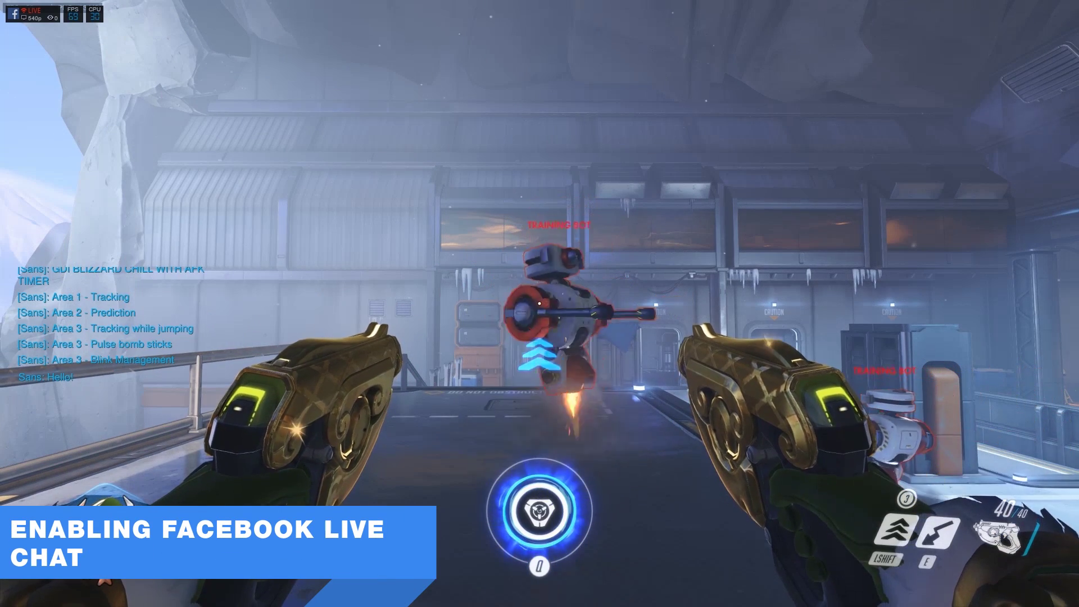
key(Return)
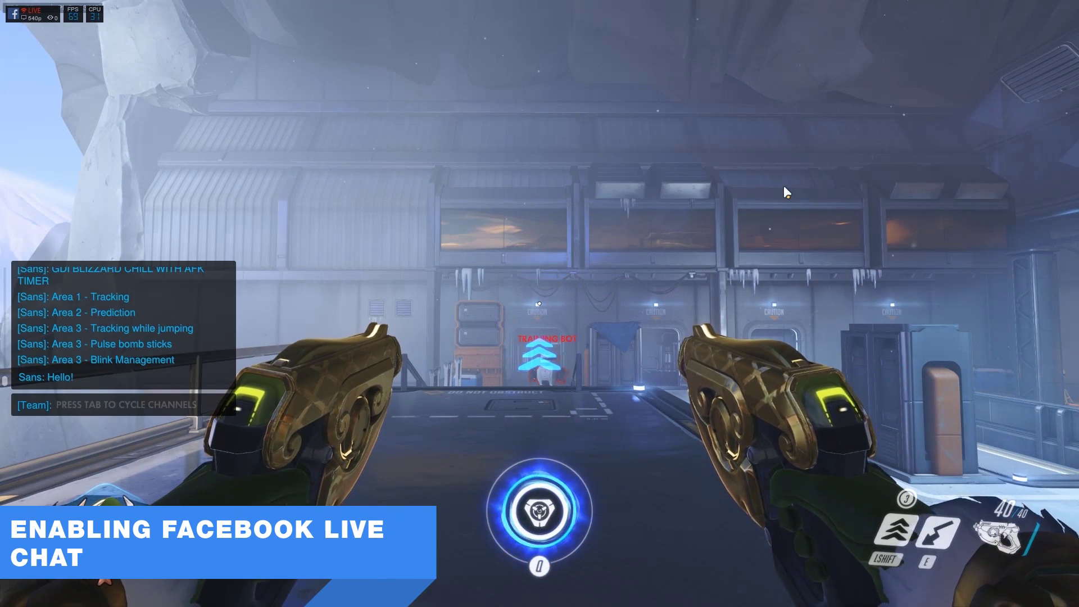
key(ctrl+Tab)
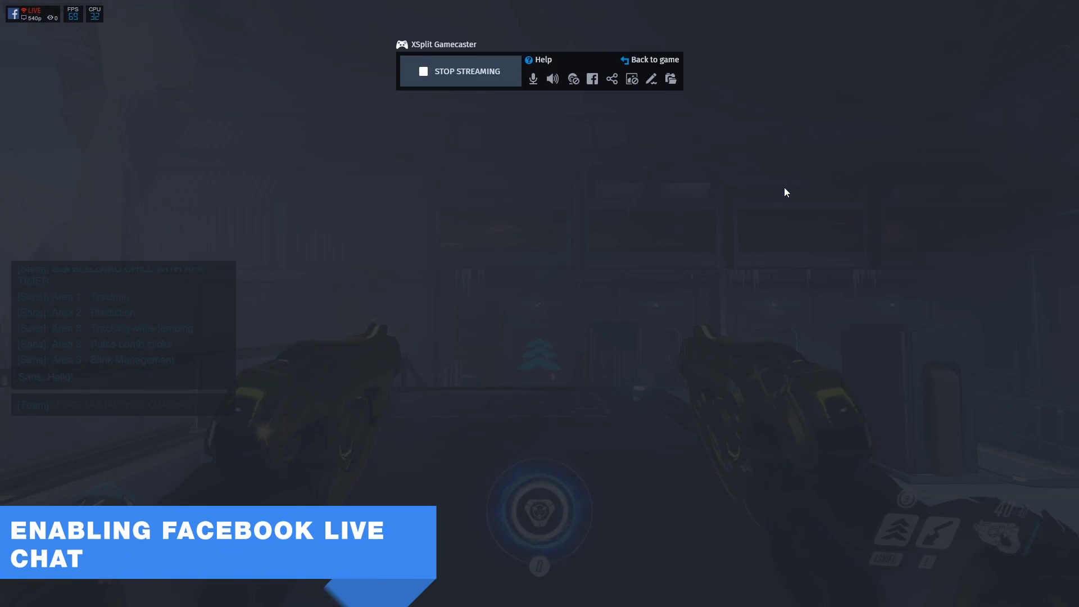
Open the Facebook Live chat panel, shrink it and move it to the right side.
click(592, 80)
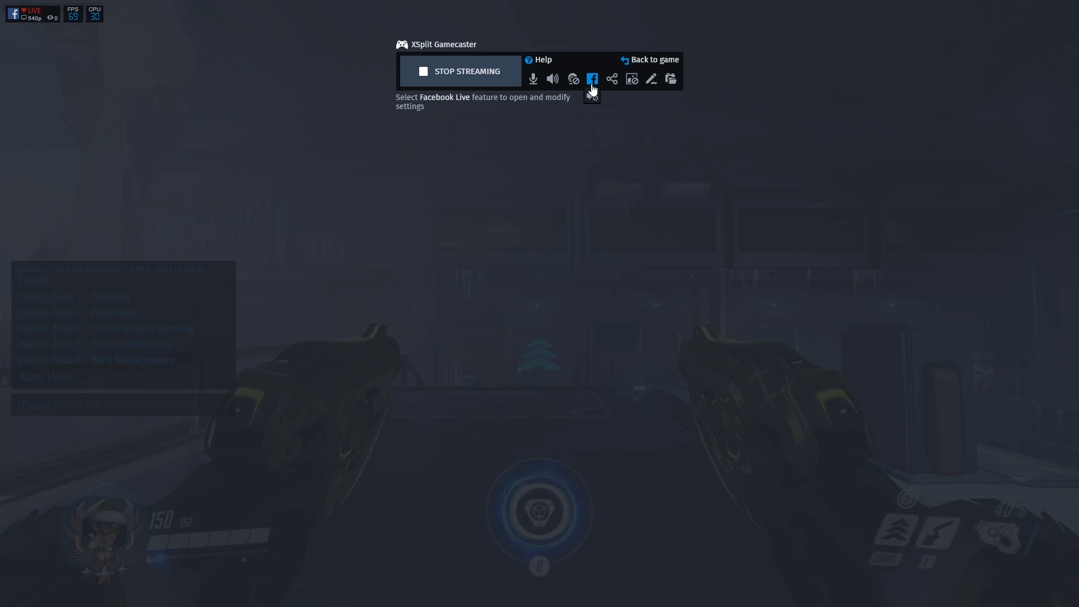
click(593, 98)
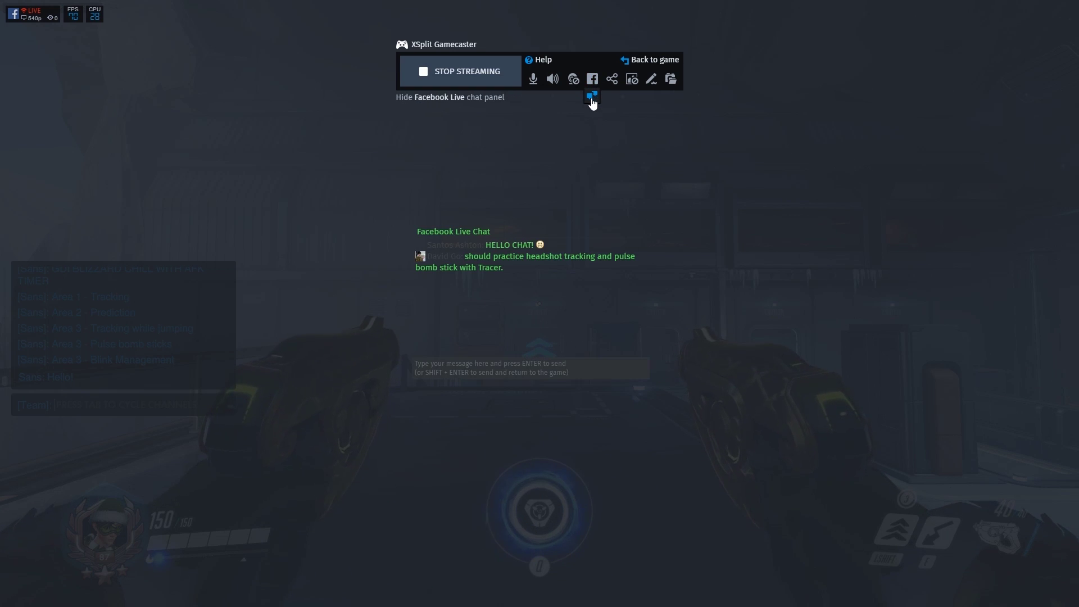
drag(652, 391, 667, 368)
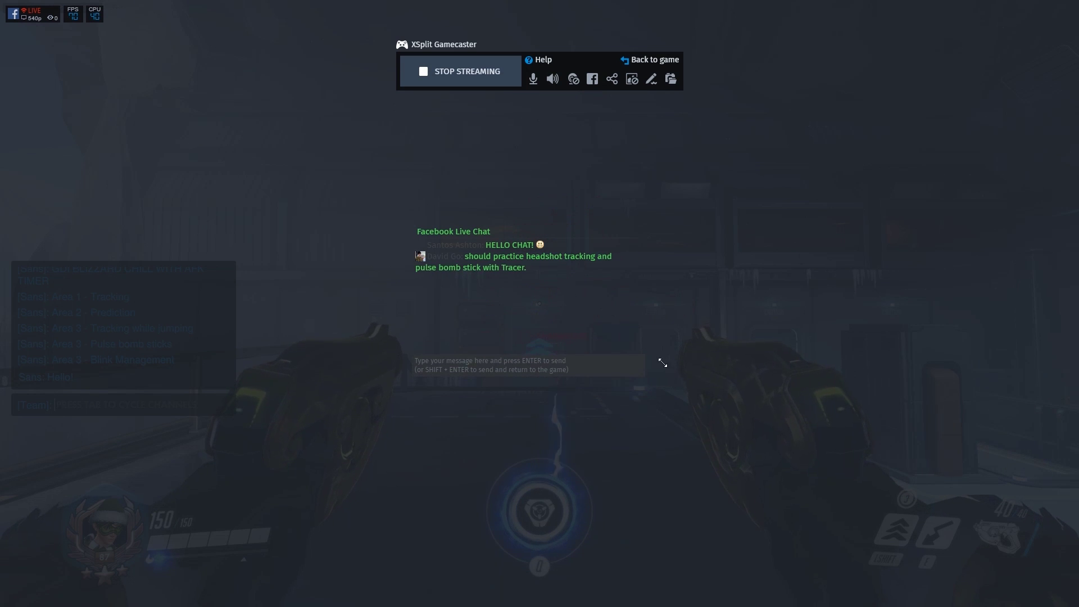
drag(570, 231, 982, 312)
Set the chat message text to green and review the chat Visibility settings.
click(924, 299)
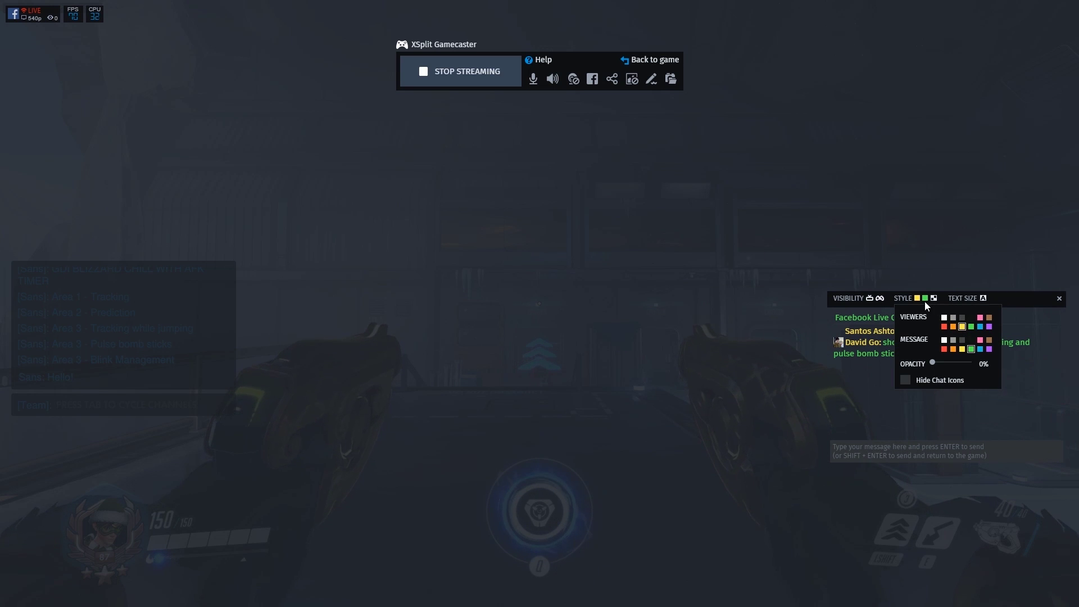
click(972, 348)
click(880, 299)
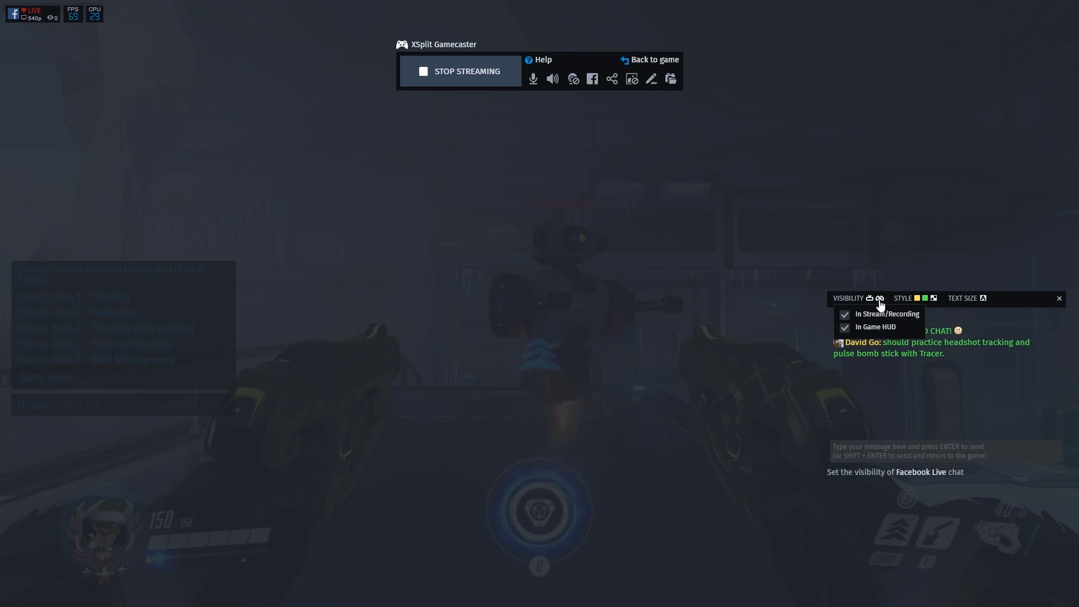
click(895, 447)
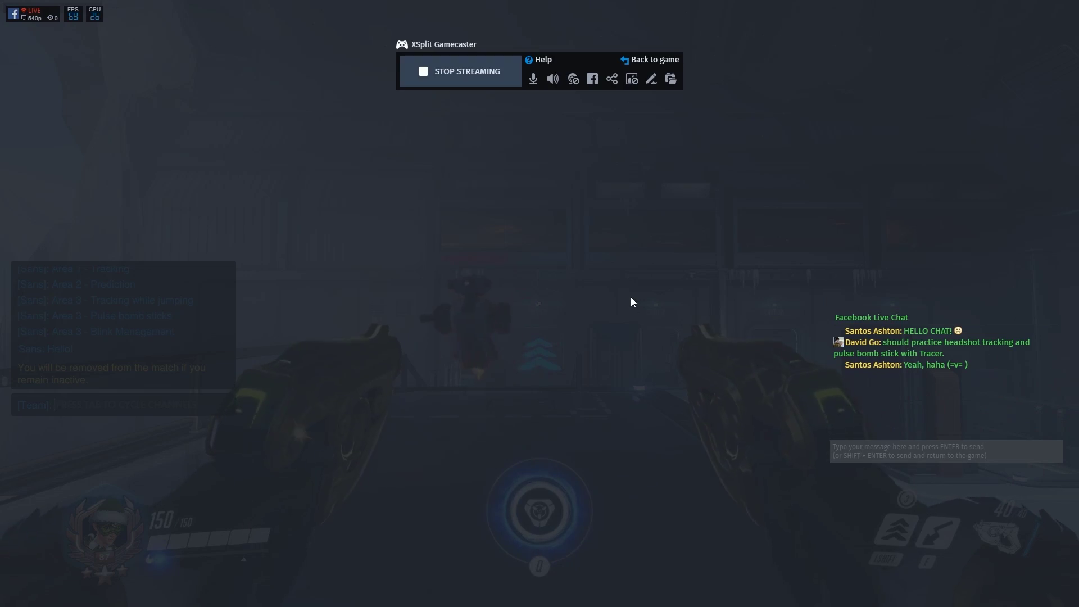
Return to the game and fight the training bots in the Practice Range.
key(ctrl+Tab)
key(Escape)
key(w)
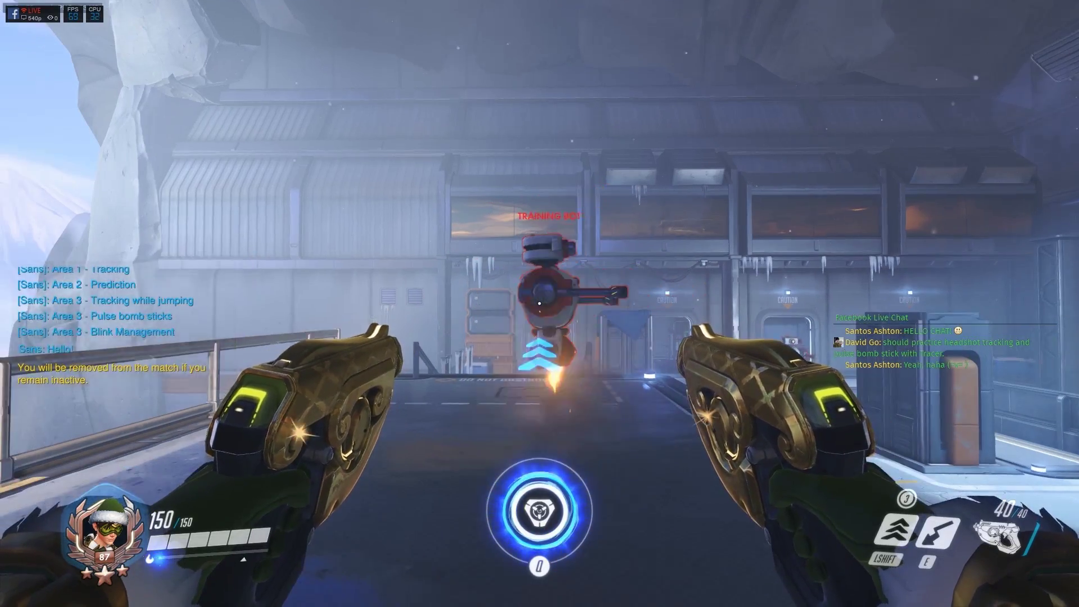
click(540, 303)
click(539, 304)
key(shift)
key(r)
key(shift)
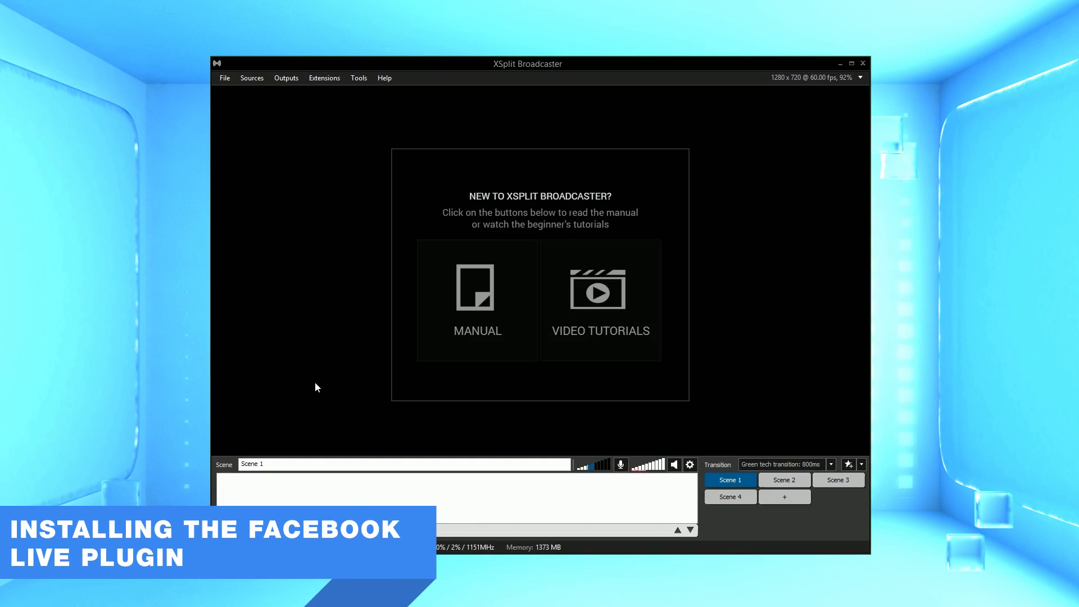
Install the Facebook Live plugin from the Plugin Store via Outputs > Get more outputs.
click(292, 79)
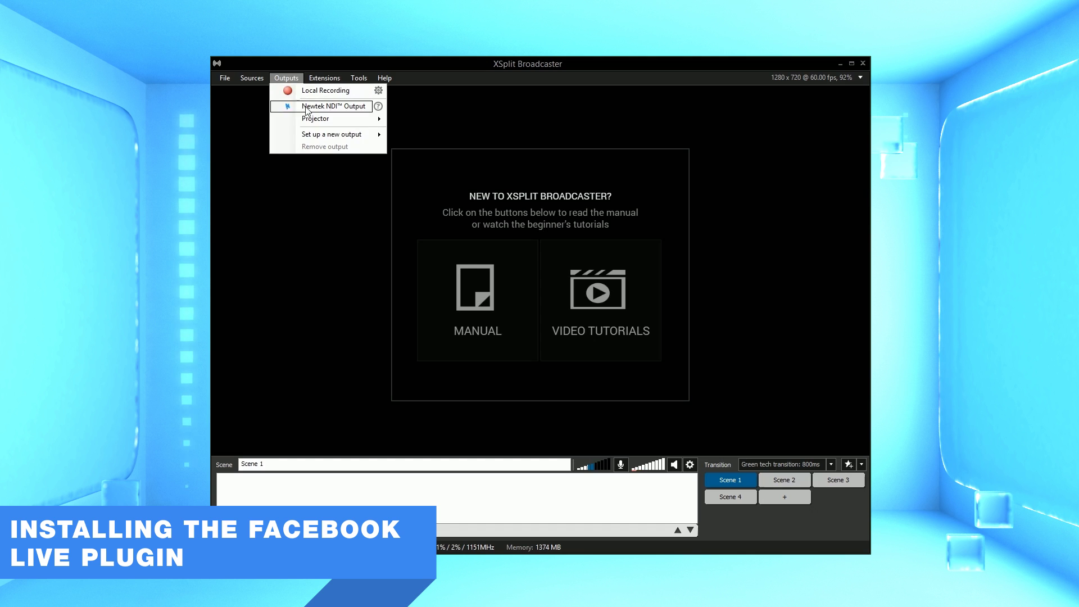
mouse_move(359, 141)
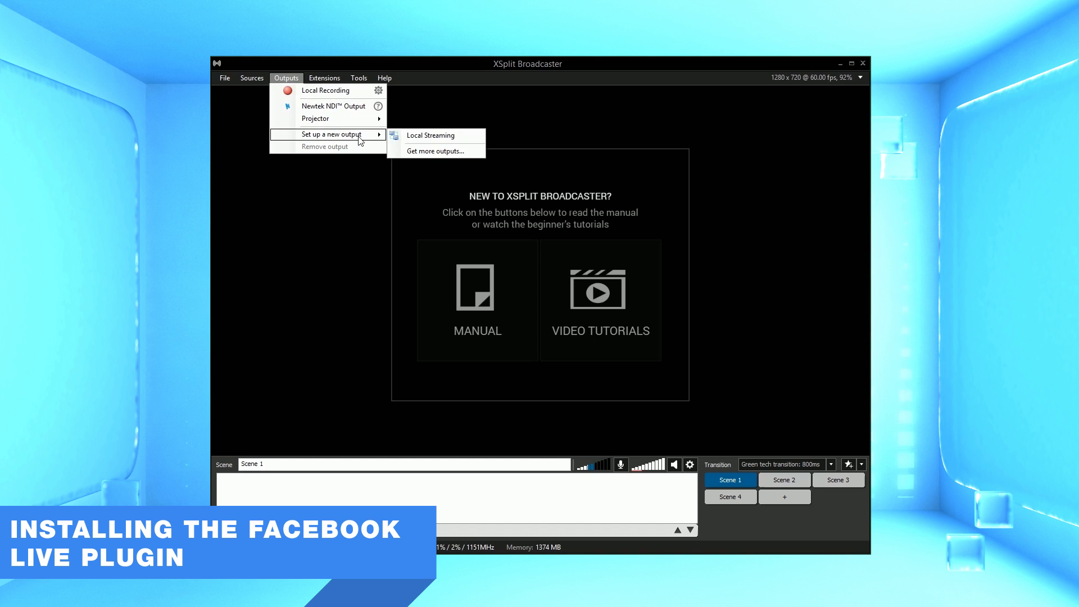
click(437, 151)
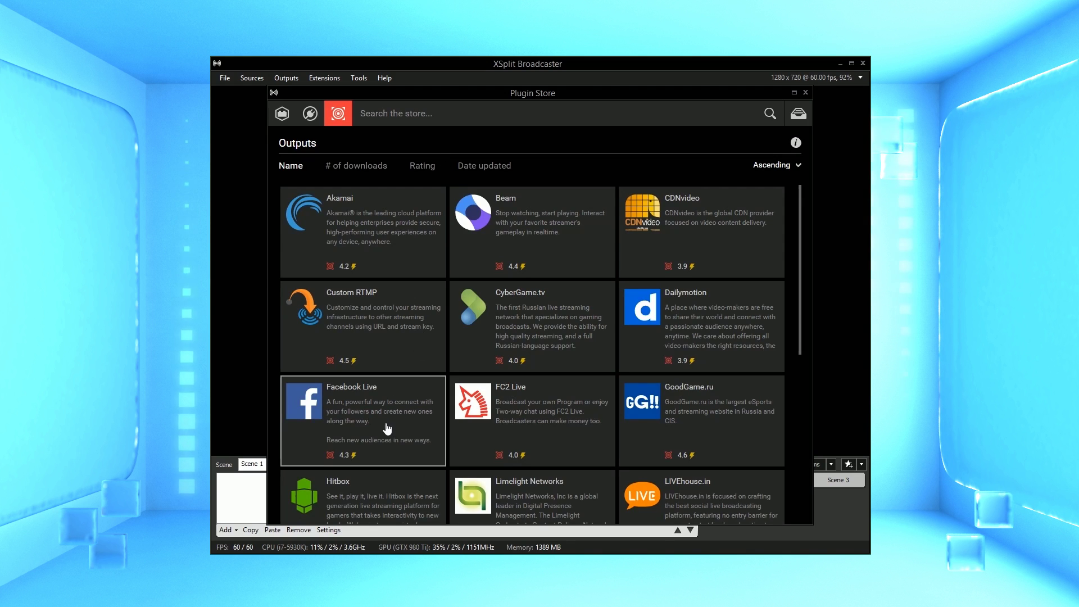
click(386, 422)
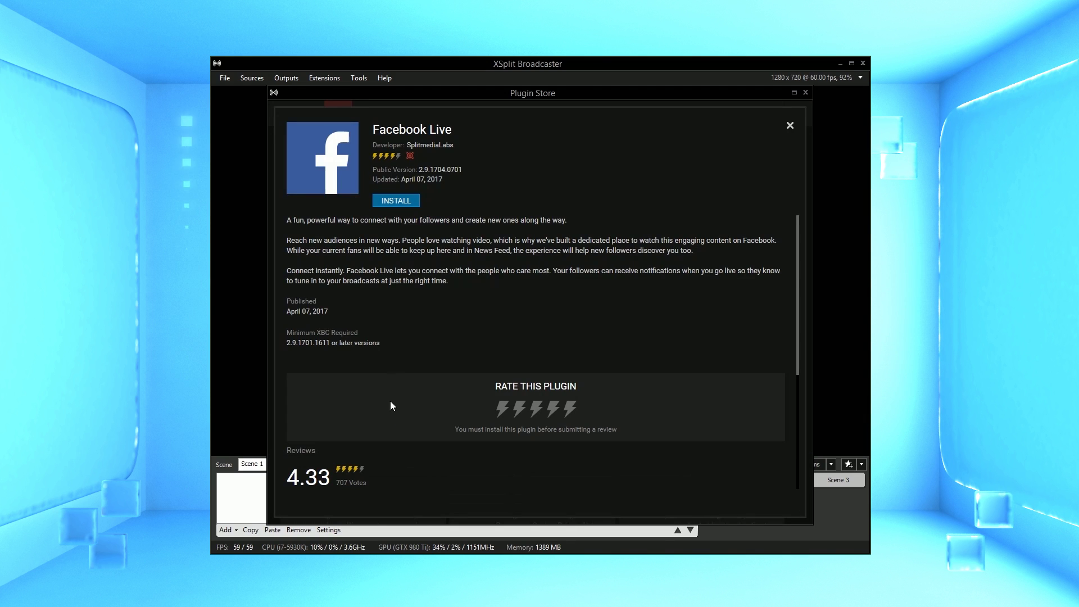
click(396, 201)
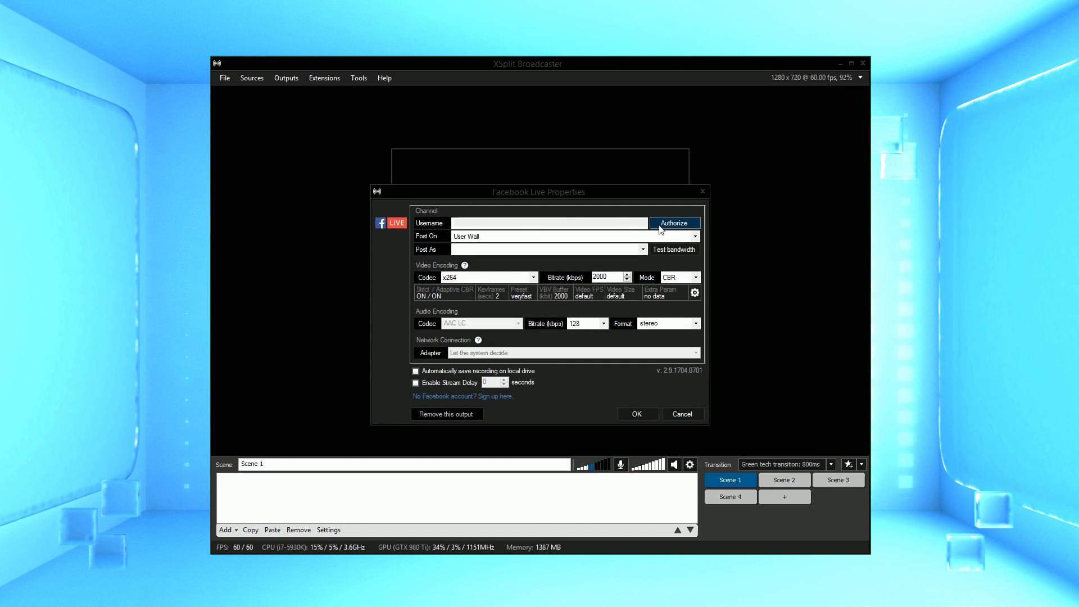
Authorize the Facebook Live output by logging in with the Facebook account credentials.
click(677, 227)
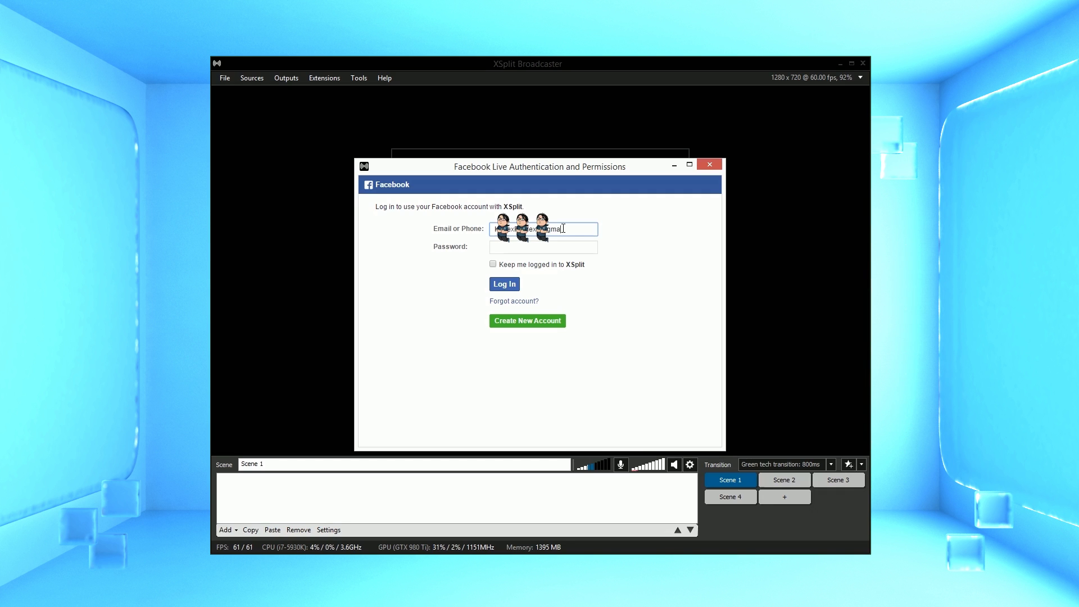
text(********************)
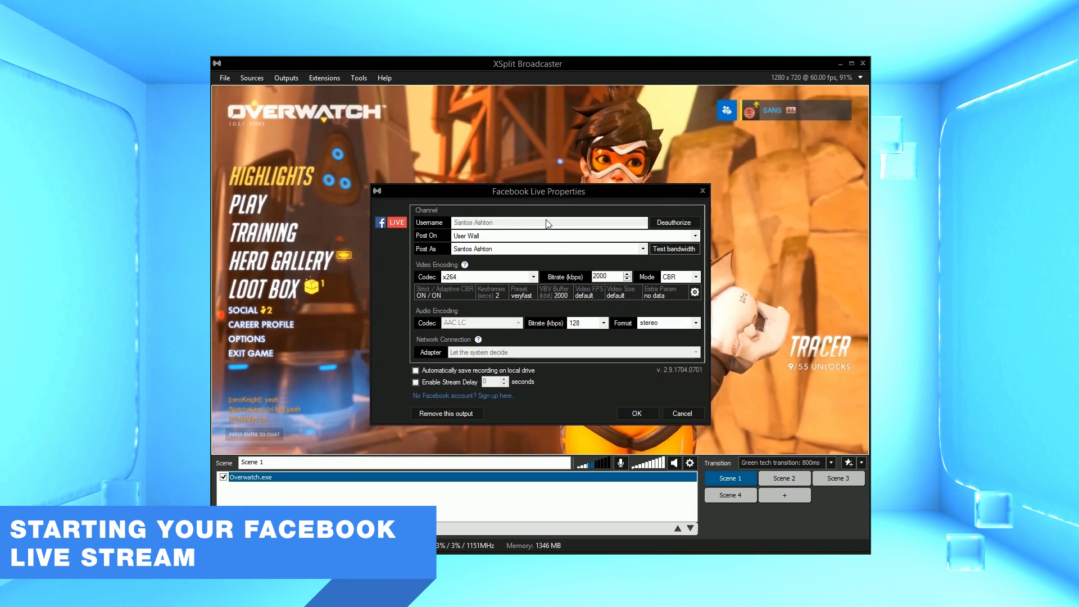
Post to User Wall as the personal account with a 2600 kbps bitrate, then save.
click(543, 235)
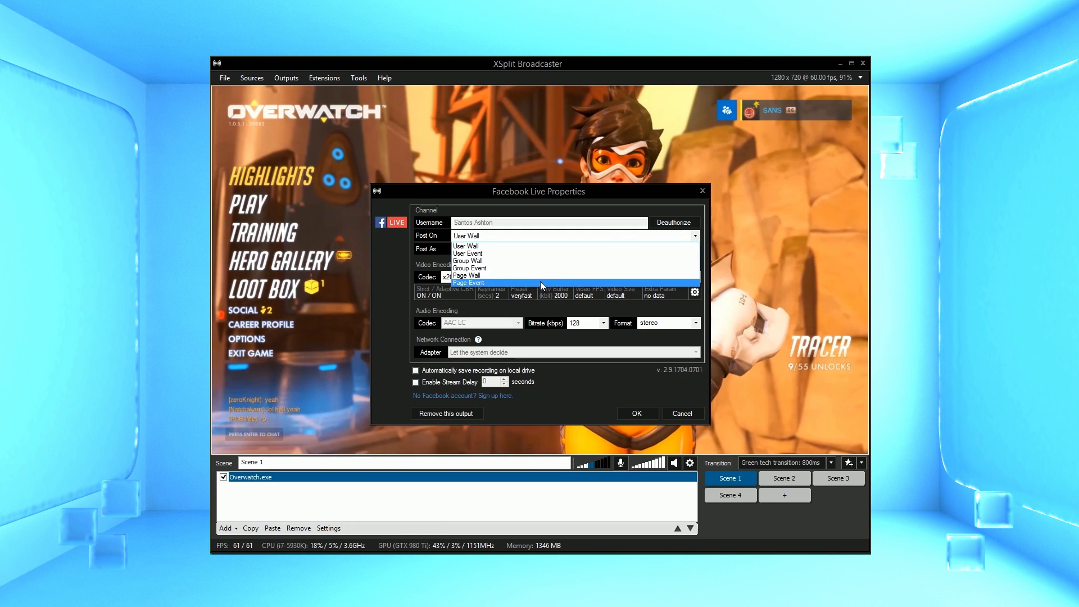
click(538, 244)
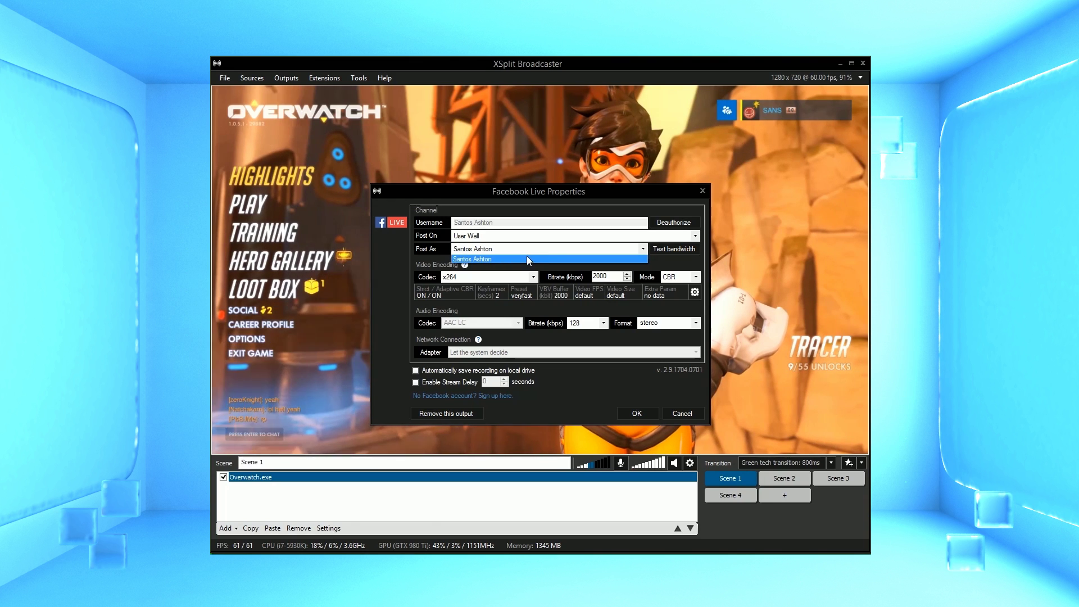
click(528, 259)
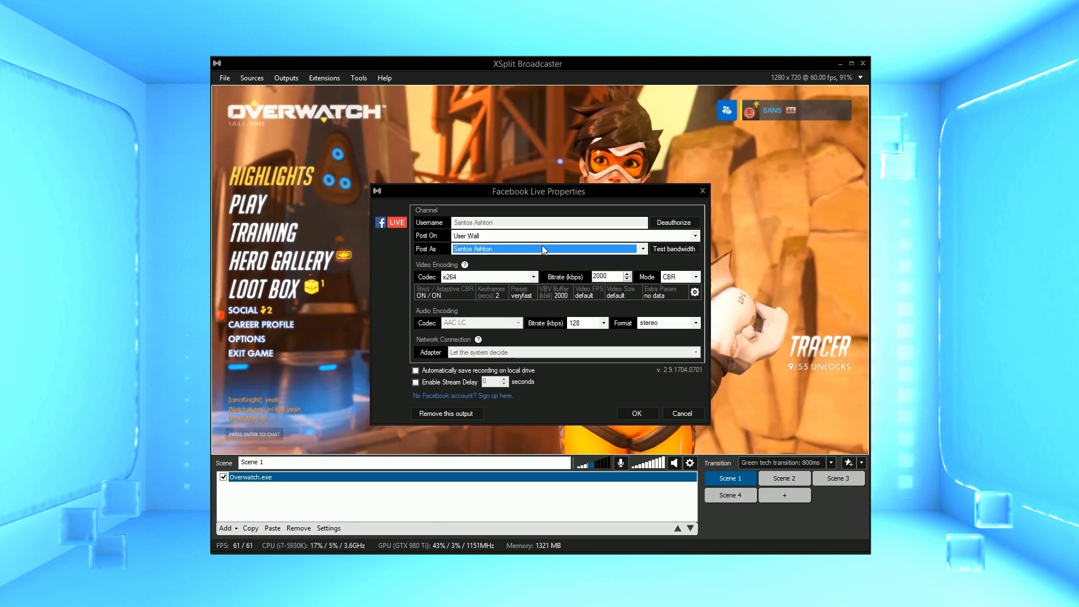
double_click(613, 276)
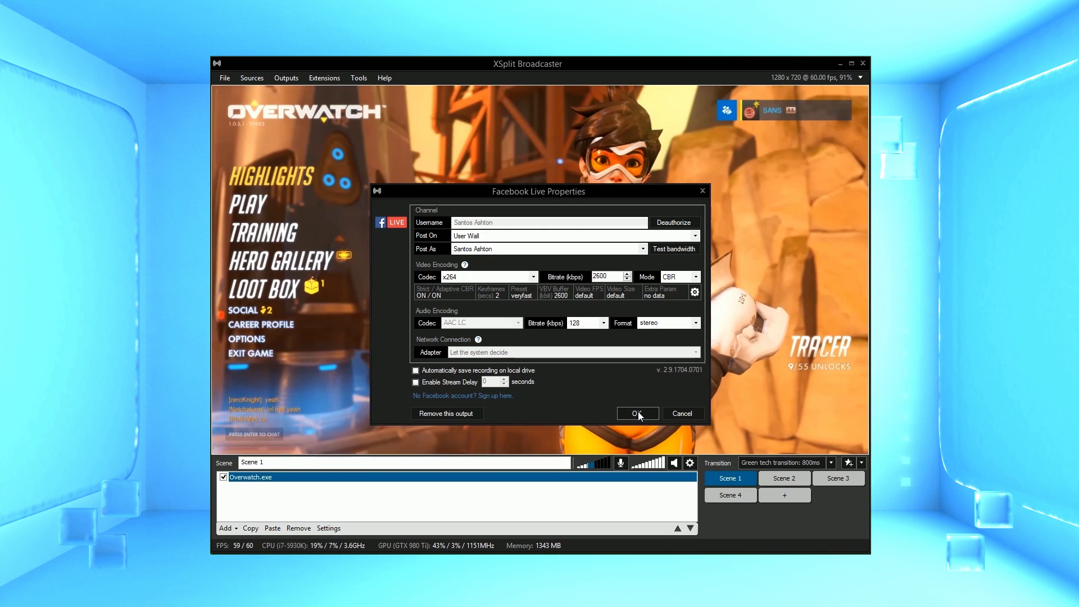
click(638, 414)
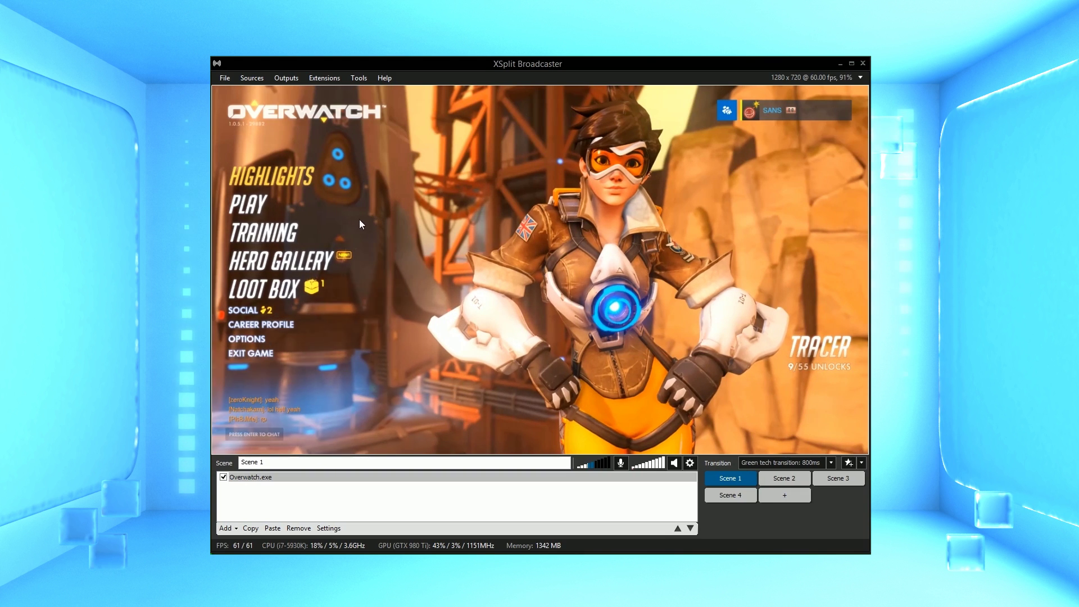
Go live via Outputs > Facebook Live as 'Playing Overwatch - Road to diamond~' and confirm it's active.
click(291, 77)
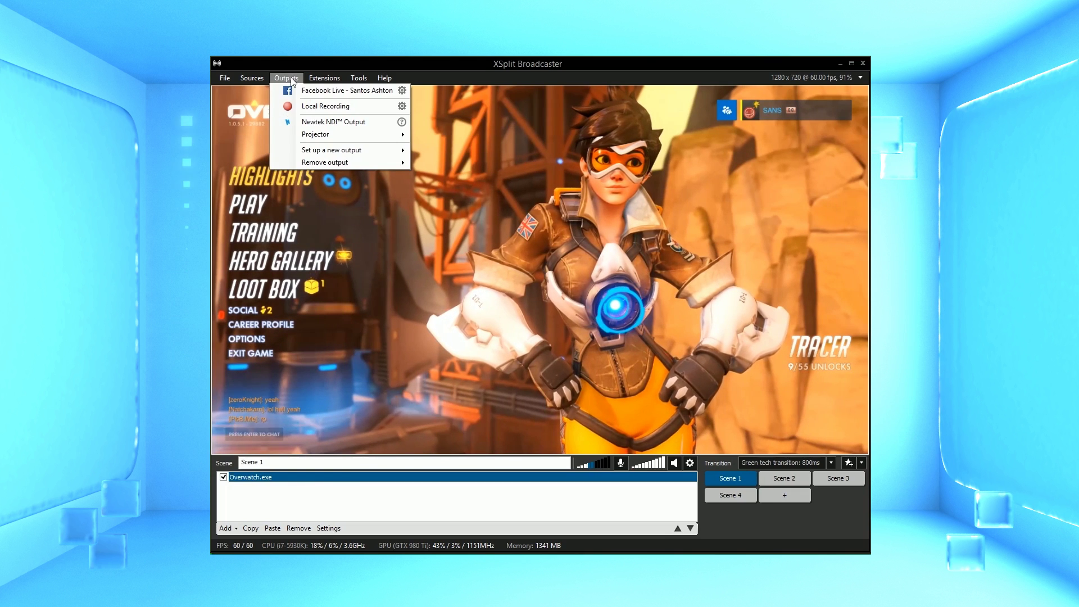
click(343, 91)
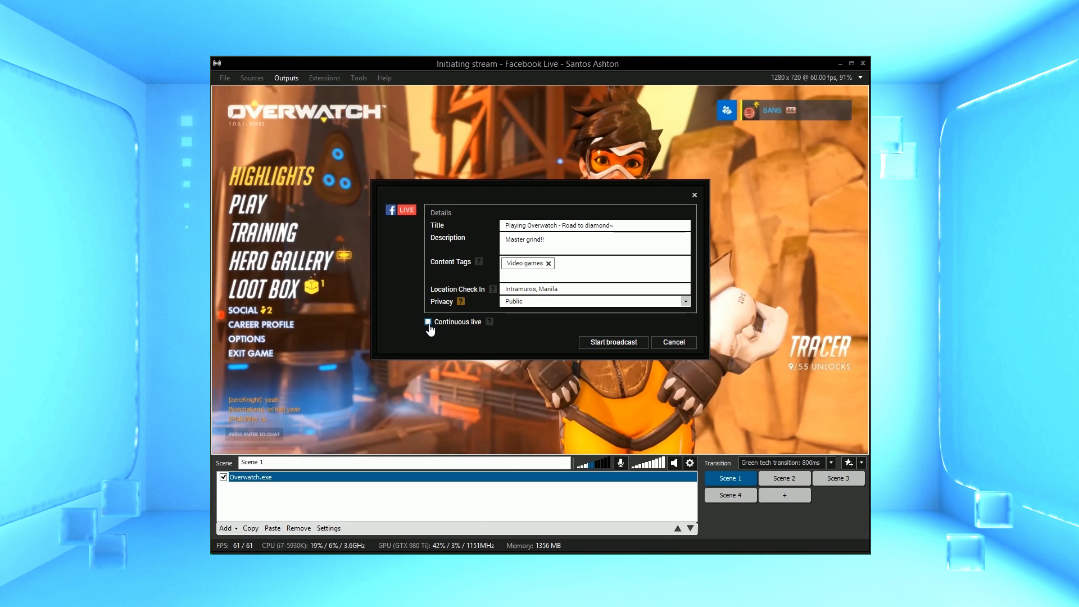
click(612, 344)
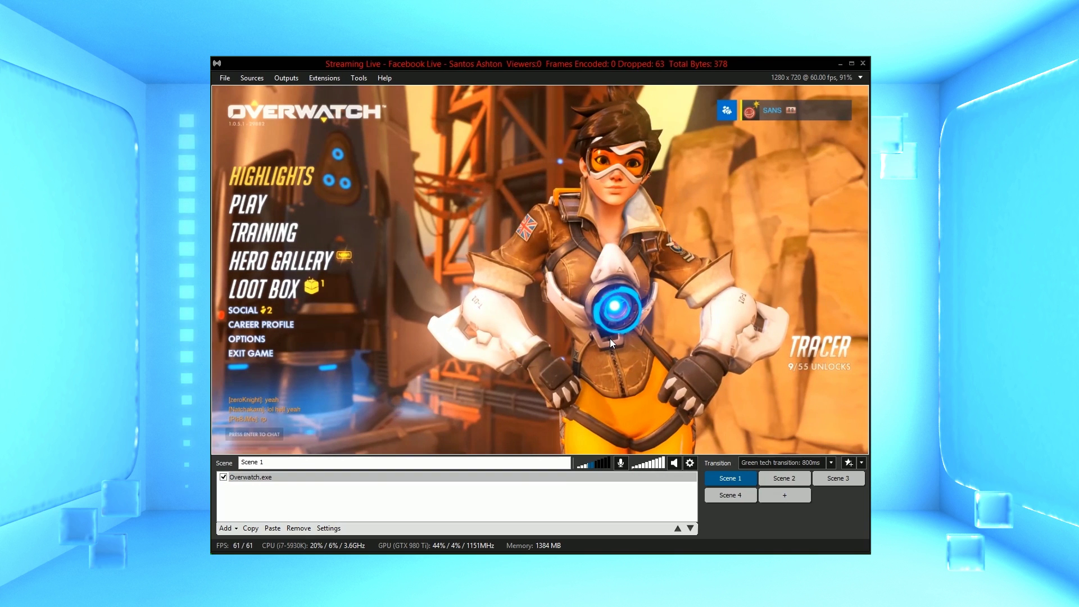
click(286, 78)
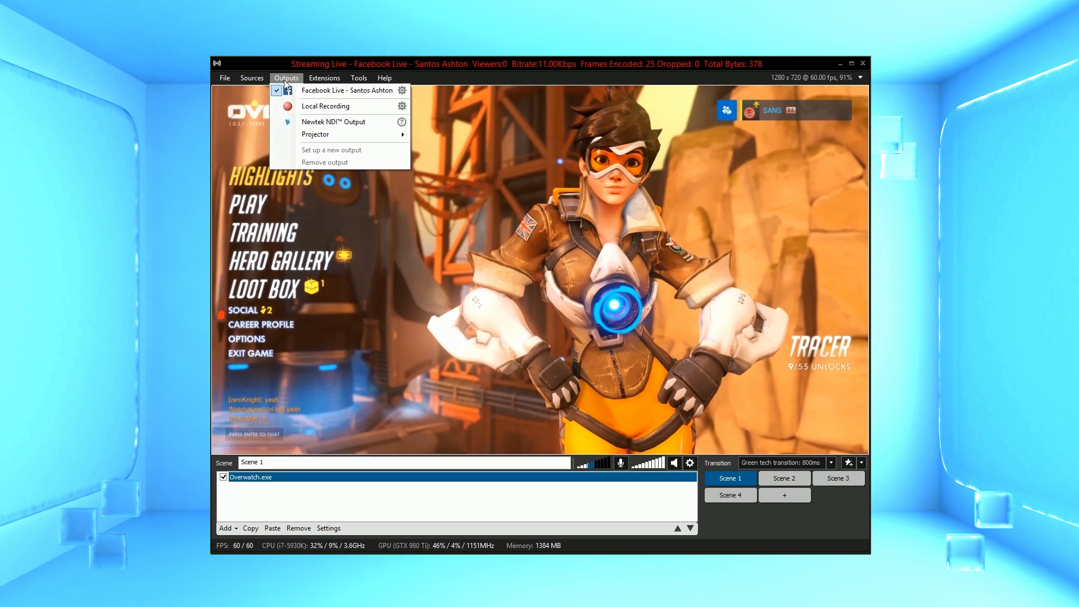